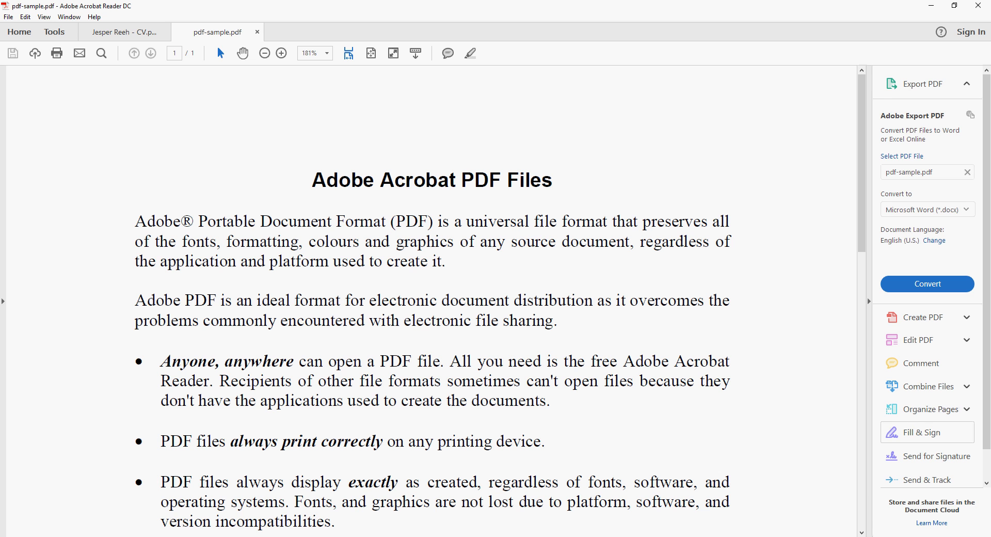
- Open Fill & Sign for pdf-sample.pdf, scroll to the page end, and show the Sign options
{"action": "left_click", "coordinate": [924, 432]}
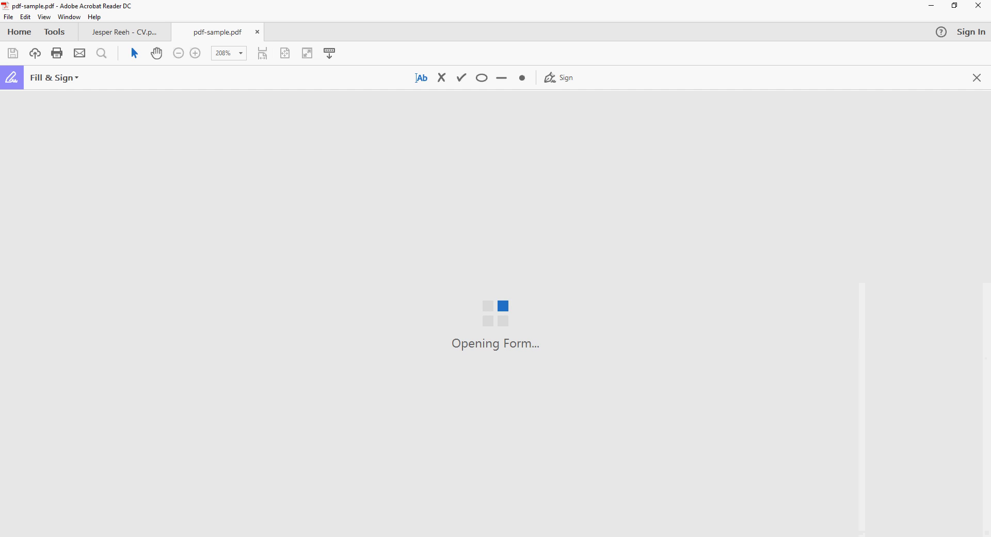
{"action": "scroll", "coordinate": [433, 300], "scroll_direction": "down", "scroll_amount": 5}
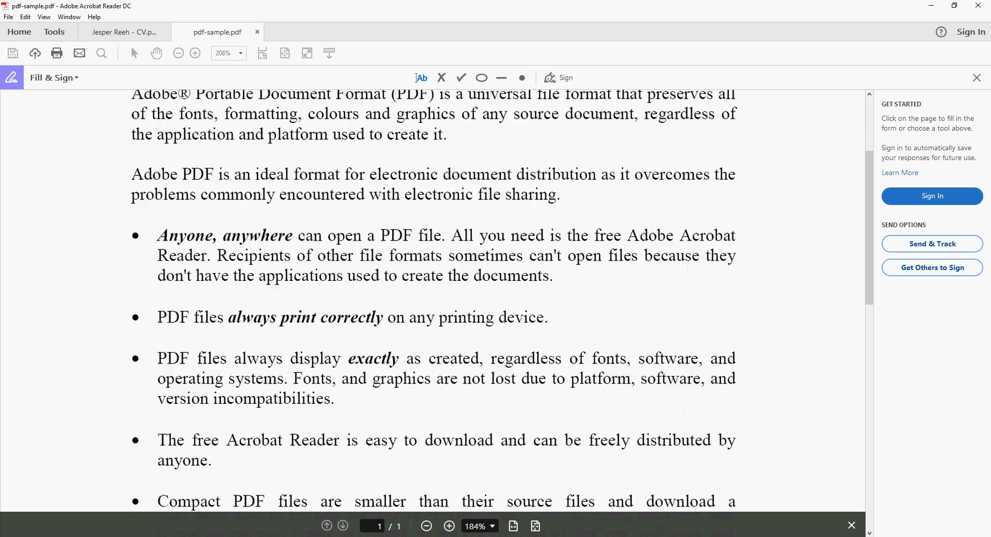
{"action": "scroll", "coordinate": [434, 300], "scroll_direction": "up", "scroll_amount": 5}
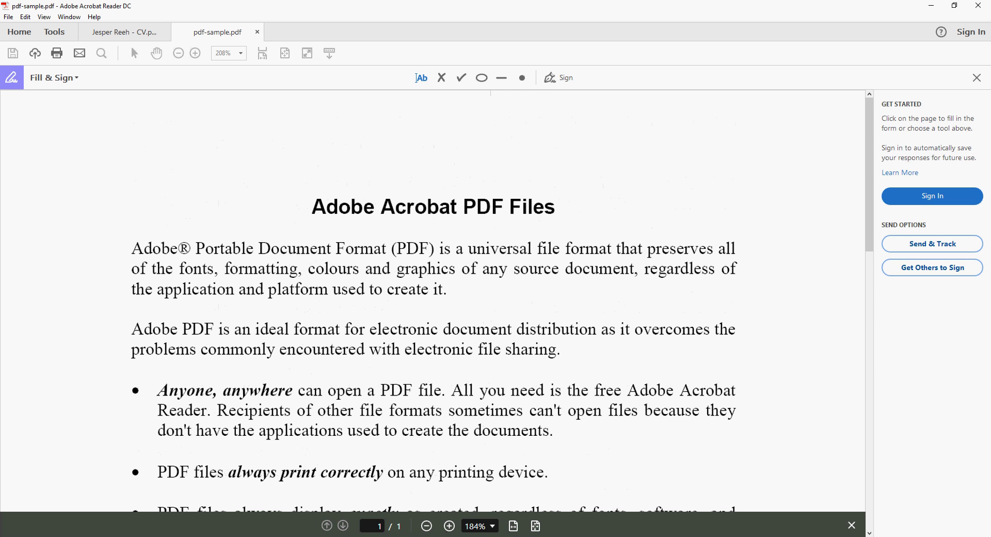
{"action": "scroll", "coordinate": [434, 300], "scroll_direction": "down", "scroll_amount": 5}
{"action": "scroll", "coordinate": [433, 300], "scroll_direction": "down", "scroll_amount": 2}
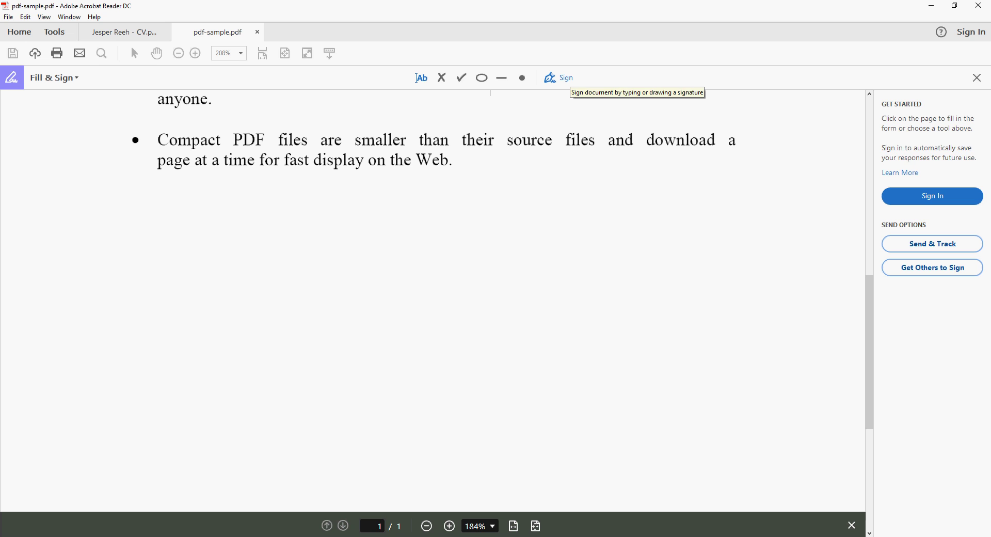
{"action": "left_click", "coordinate": [560, 78]}
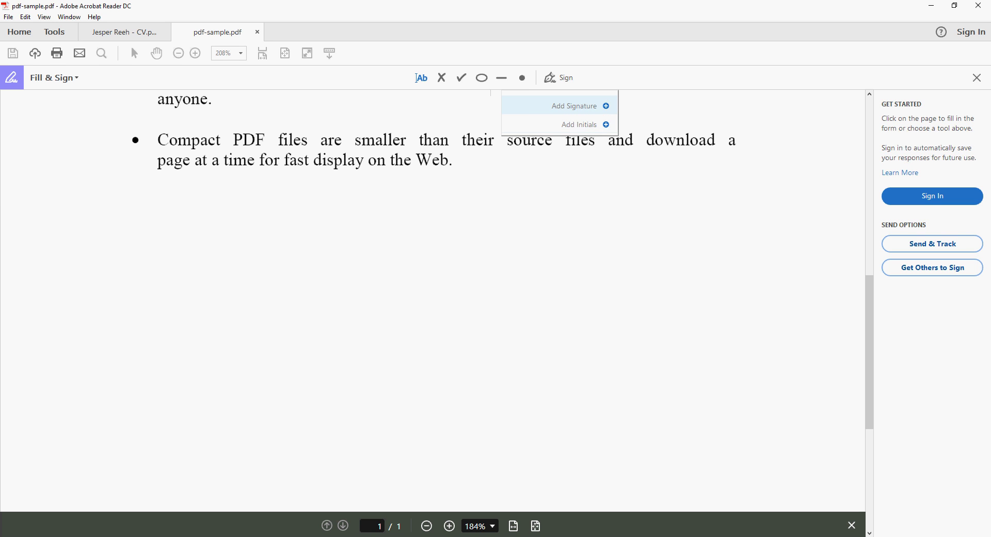
- Choose Add Signature, type a name into the signature field, then erase it
{"action": "left_click", "coordinate": [574, 106]}
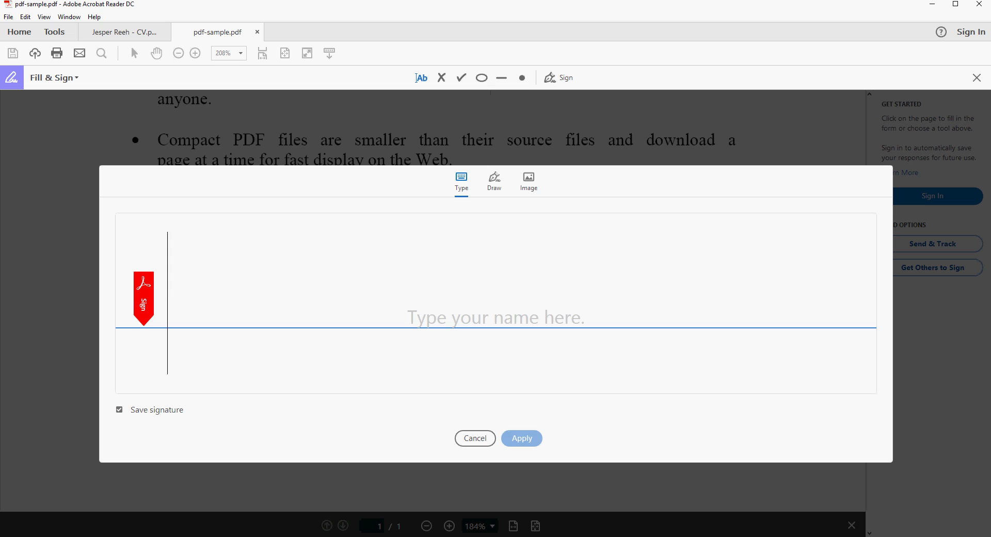
- Switch to Draw, sketch a signature, clear it, and draw a new one
{"action": "left_click", "coordinate": [494, 180]}
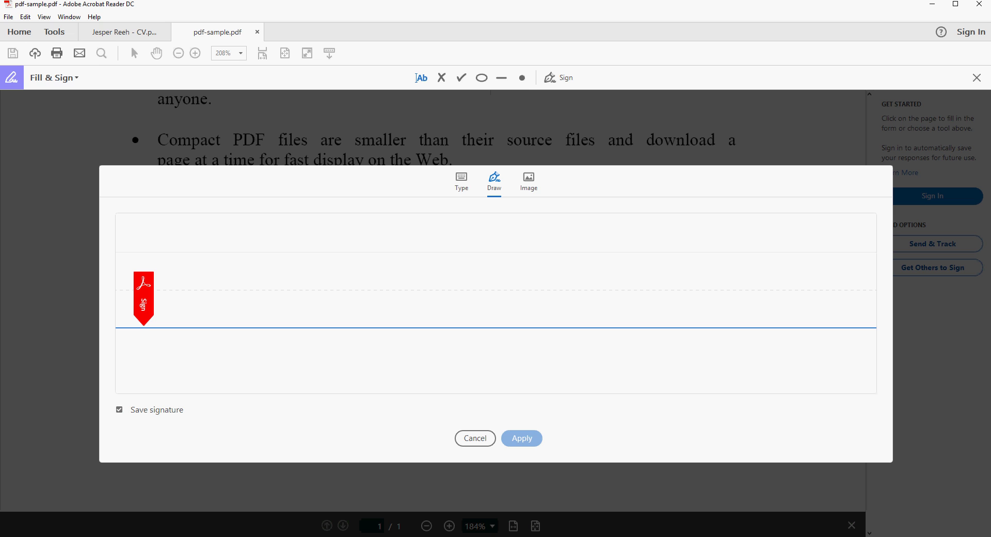
{"action": "mouse_move", "coordinate": [159, 319]}
{"action": "left_mouse_down"}
{"action": "mouse_move", "coordinate": [172, 371]}
{"action": "mouse_move", "coordinate": [305, 283]}
{"action": "mouse_move", "coordinate": [325, 307]}
{"action": "mouse_move", "coordinate": [377, 312]}
{"action": "mouse_move", "coordinate": [408, 339]}
{"action": "left_mouse_up"}
{"action": "mouse_move", "coordinate": [487, 256]}
{"action": "left_mouse_down"}
{"action": "mouse_move", "coordinate": [495, 322]}
{"action": "mouse_move", "coordinate": [573, 308]}
{"action": "mouse_move", "coordinate": [822, 342]}
{"action": "left_mouse_up"}
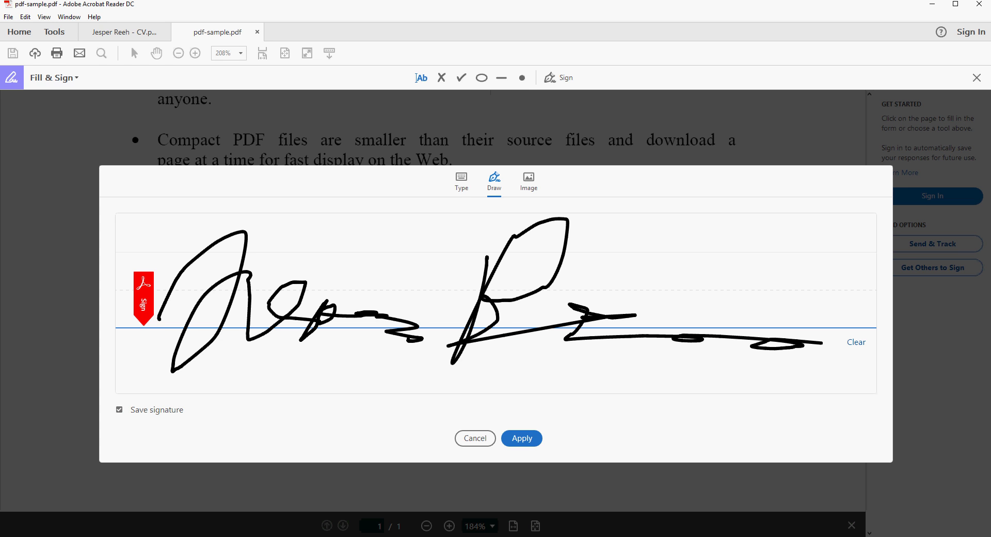
{"action": "left_click", "coordinate": [856, 342]}
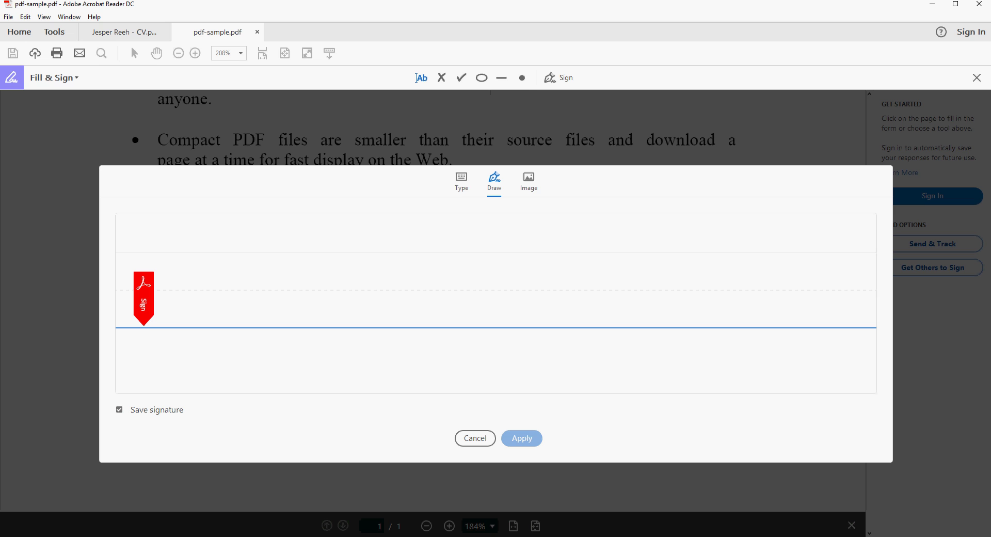
{"action": "mouse_move", "coordinate": [166, 317]}
{"action": "left_mouse_down"}
{"action": "mouse_move", "coordinate": [227, 241]}
{"action": "mouse_move", "coordinate": [200, 335]}
{"action": "mouse_move", "coordinate": [248, 281]}
{"action": "mouse_move", "coordinate": [336, 300]}
{"action": "left_mouse_up"}
{"action": "mouse_move", "coordinate": [286, 326]}
{"action": "left_mouse_down"}
{"action": "mouse_move", "coordinate": [400, 288]}
{"action": "mouse_move", "coordinate": [400, 331]}
{"action": "mouse_move", "coordinate": [491, 295]}
{"action": "left_mouse_up"}
{"action": "left_click", "coordinate": [528, 181]}
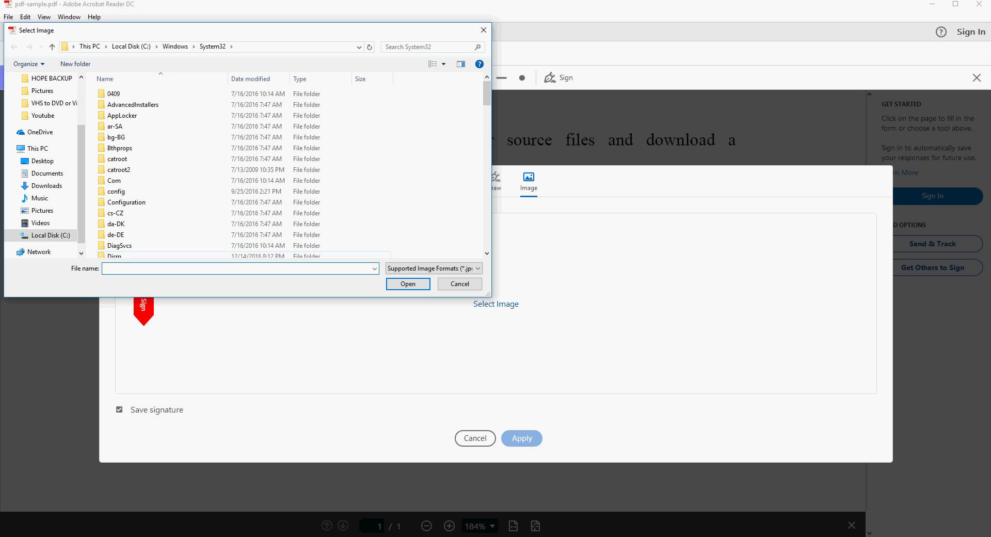
{"action": "left_click", "coordinate": [434, 268]}
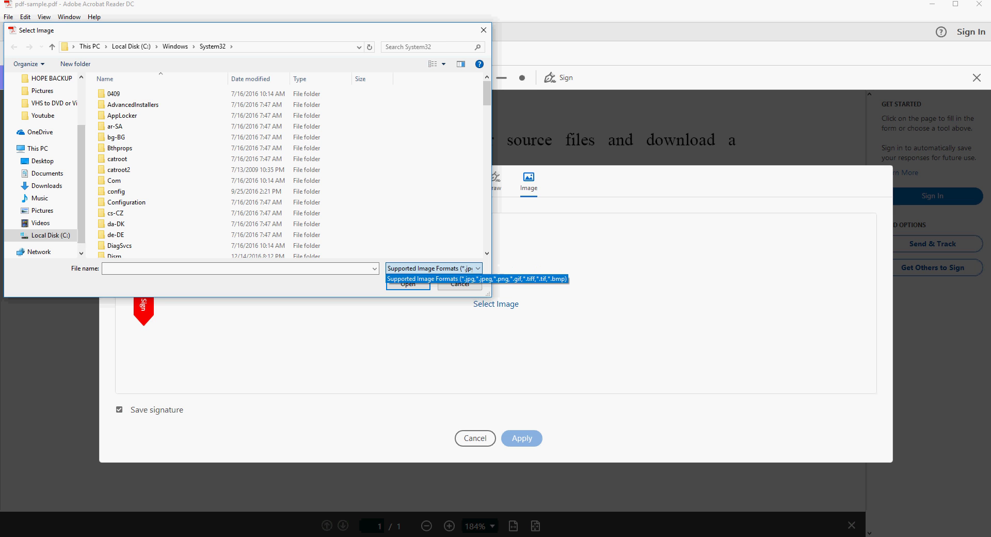
{"action": "key", "text": "Escape"}
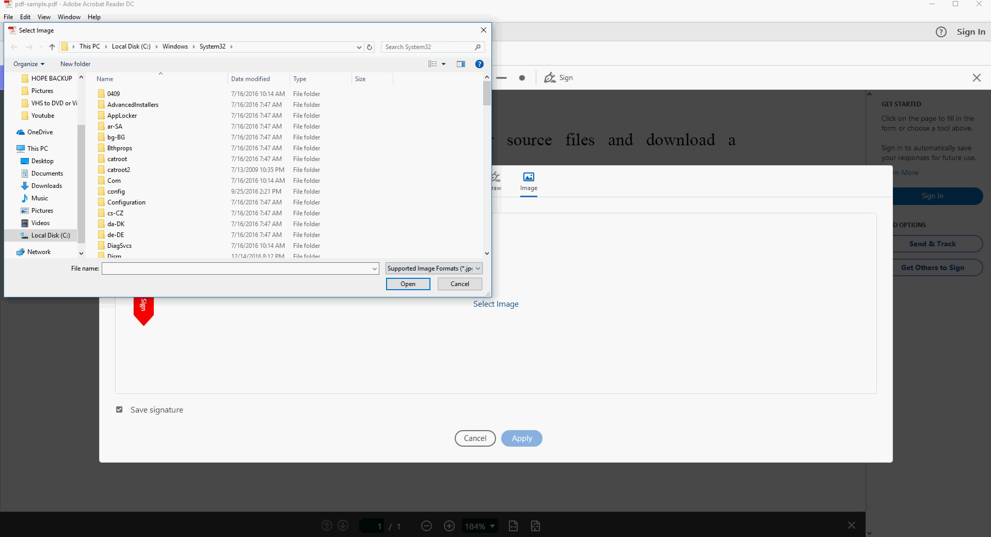
{"action": "key", "text": "Escape"}
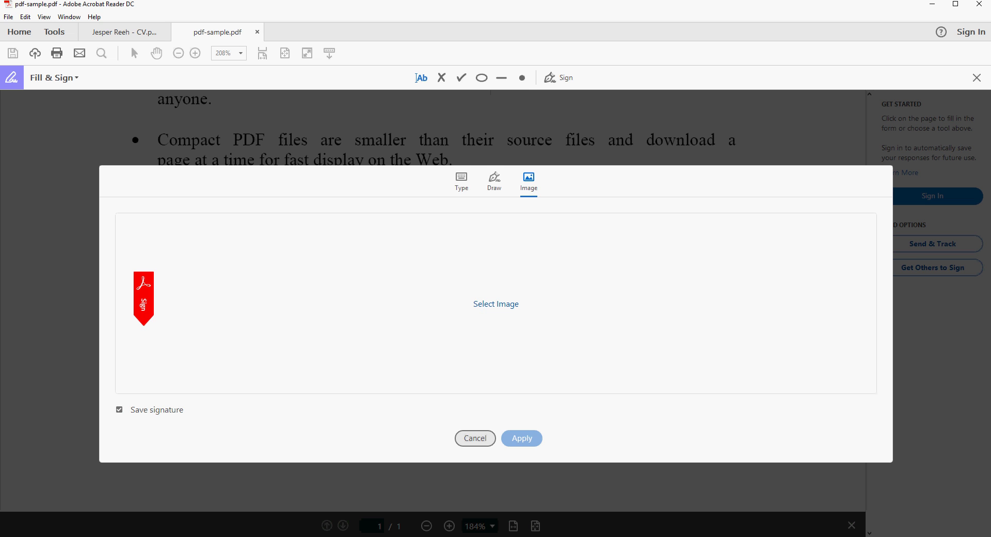
- Back on the Draw pad, add a final tail stroke and apply the signature
{"action": "left_click", "coordinate": [494, 181]}
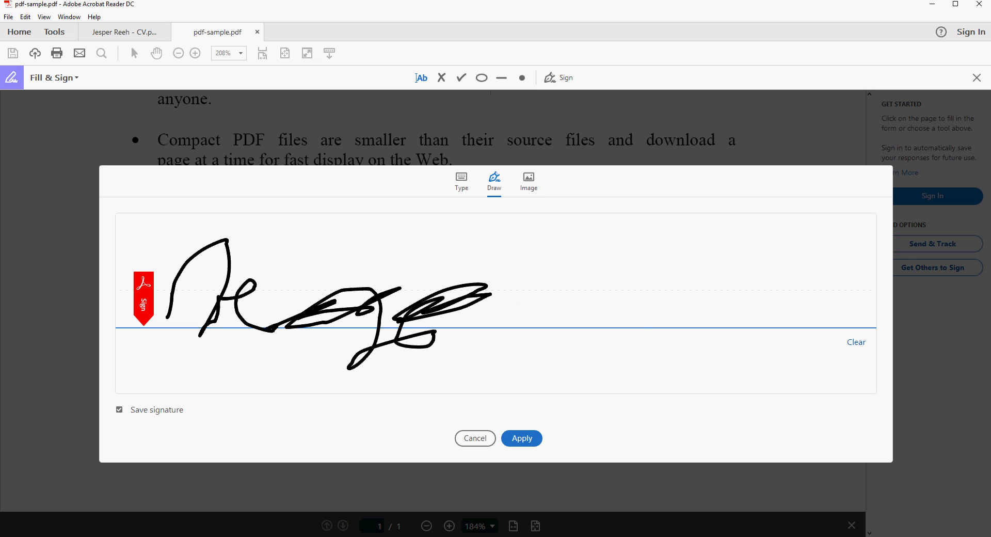
{"action": "mouse_move", "coordinate": [465, 313]}
{"action": "left_mouse_down"}
{"action": "mouse_move", "coordinate": [578, 279]}
{"action": "mouse_move", "coordinate": [663, 338]}
{"action": "left_mouse_up"}
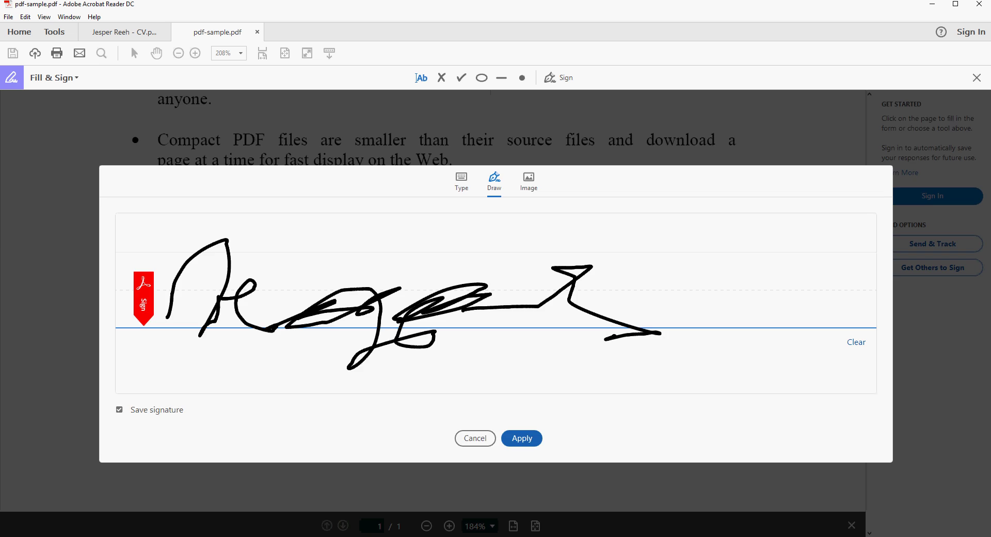
{"action": "left_click", "coordinate": [522, 438]}
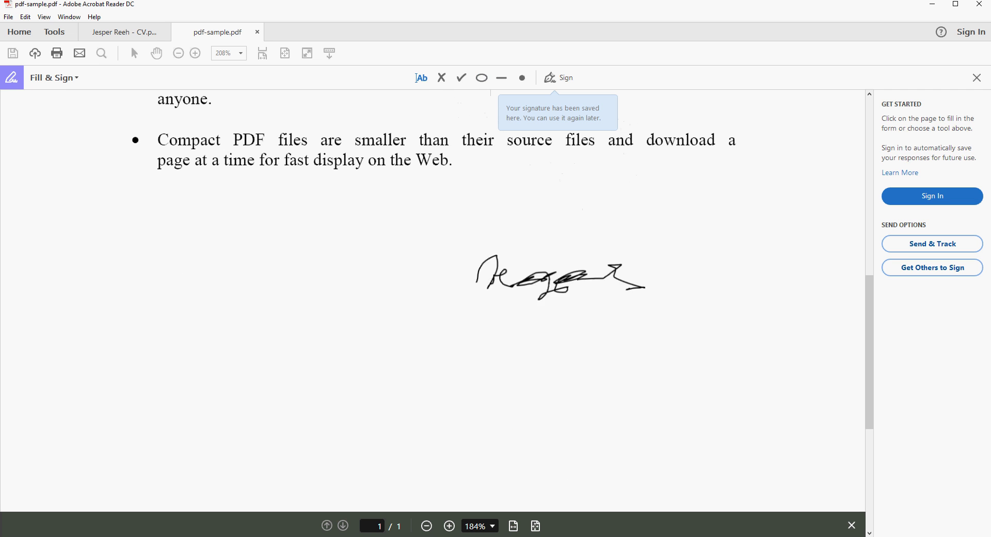
{"action": "scroll", "coordinate": [545, 331], "scroll_direction": "up", "scroll_amount": 6}
{"action": "scroll", "coordinate": [552, 320], "scroll_direction": "down", "scroll_amount": 5}
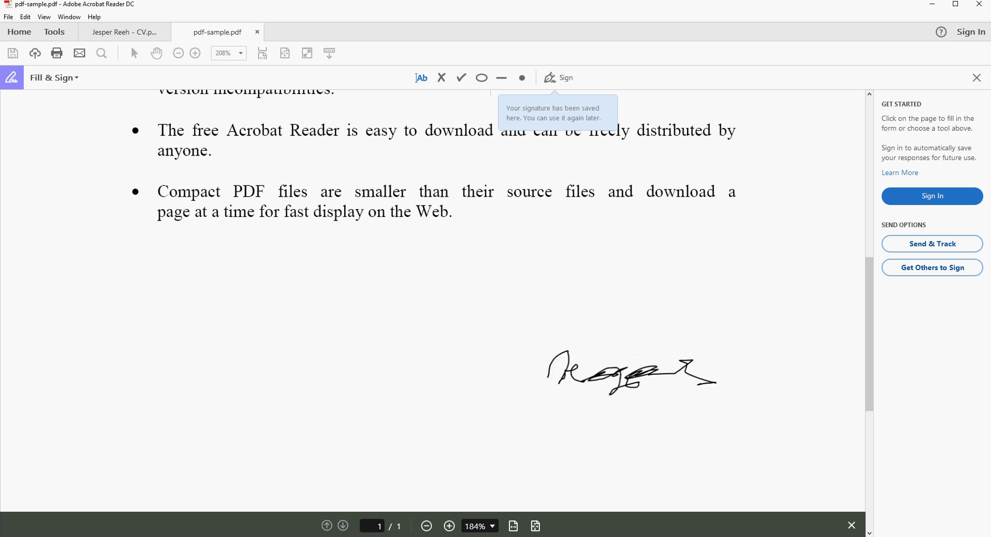
- Drop the signature below the last bullet, move it just under it, and enlarge it slightly
{"action": "left_click", "coordinate": [680, 364]}
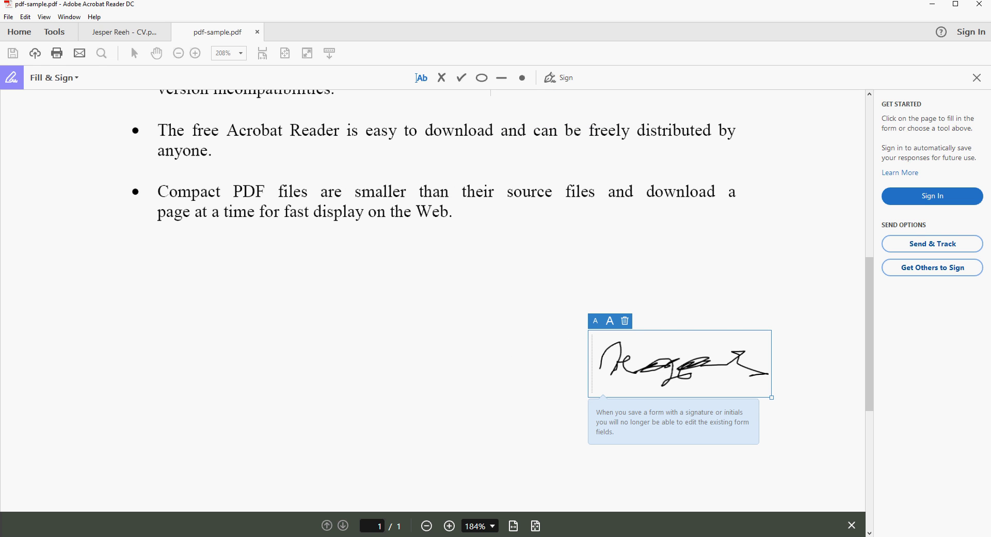
{"action": "mouse_move", "coordinate": [772, 398]}
{"action": "left_mouse_down"}
{"action": "mouse_move", "coordinate": [865, 431]}
{"action": "mouse_move", "coordinate": [759, 393]}
{"action": "left_mouse_up"}
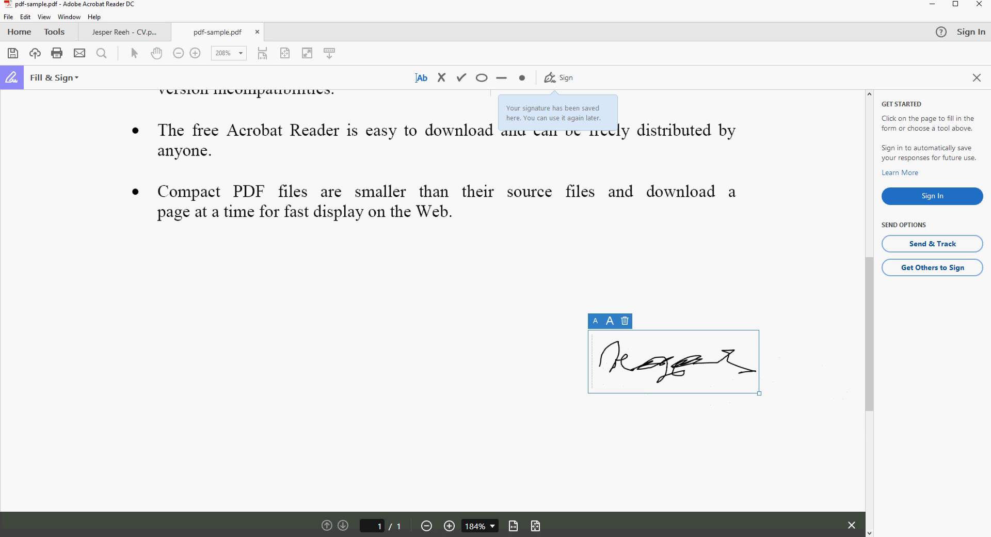
{"action": "mouse_move", "coordinate": [674, 362]}
{"action": "left_mouse_down"}
{"action": "mouse_move", "coordinate": [601, 323]}
{"action": "mouse_move", "coordinate": [389, 343]}
{"action": "mouse_move", "coordinate": [422, 325]}
{"action": "mouse_move", "coordinate": [630, 304]}
{"action": "left_mouse_up"}
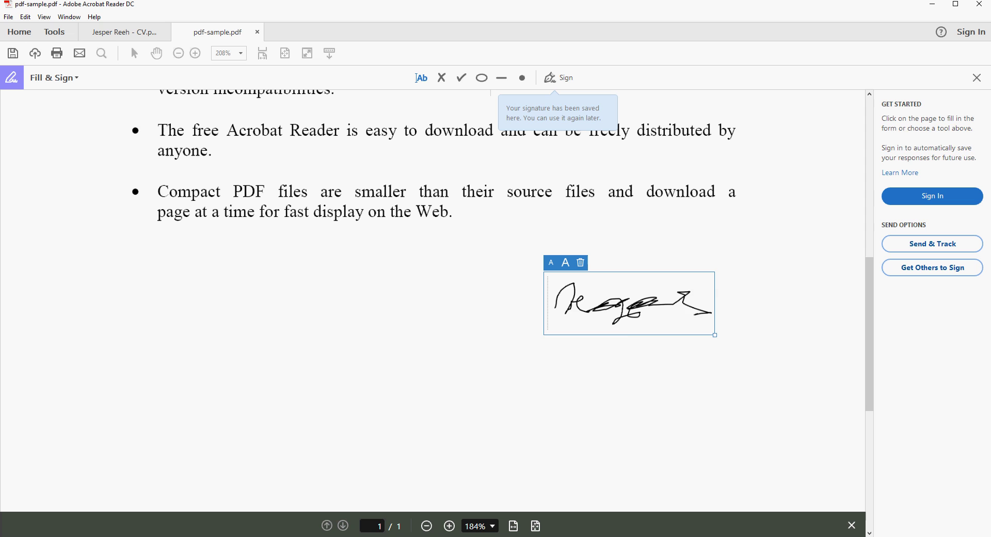
{"action": "mouse_move", "coordinate": [716, 335]}
{"action": "left_mouse_down"}
{"action": "mouse_move", "coordinate": [755, 349]}
{"action": "mouse_move", "coordinate": [609, 297]}
{"action": "mouse_move", "coordinate": [717, 337]}
{"action": "left_mouse_up"}
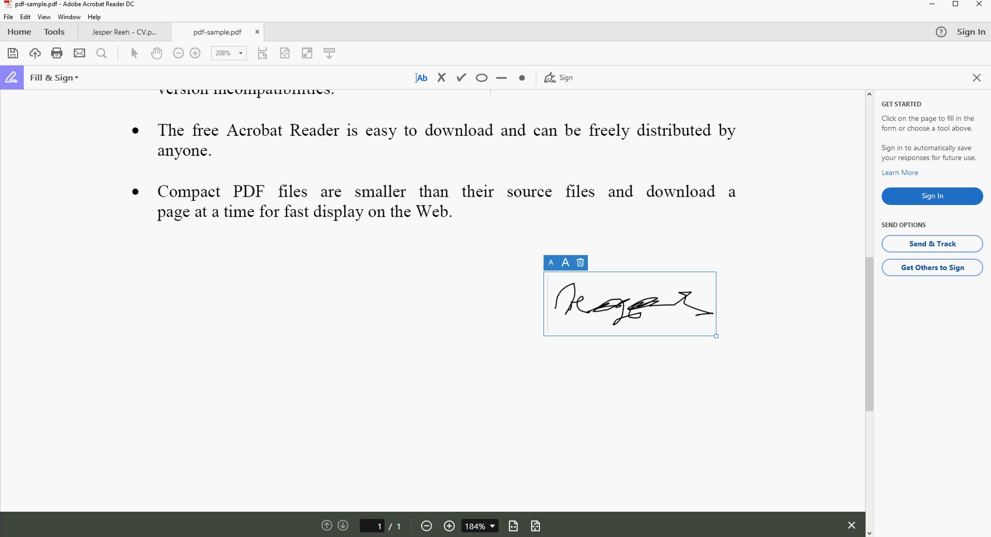
- Delete the selected signature and scroll back up toward the document title
{"action": "key", "text": "Delete"}
{"action": "left_click", "coordinate": [587, 329]}
{"action": "scroll", "coordinate": [433, 300], "scroll_direction": "up", "scroll_amount": 10}
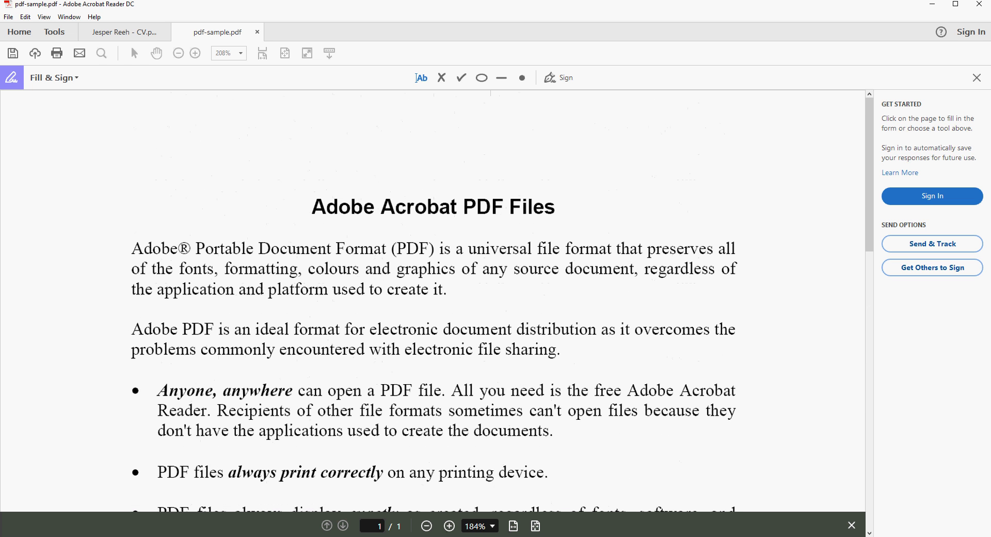